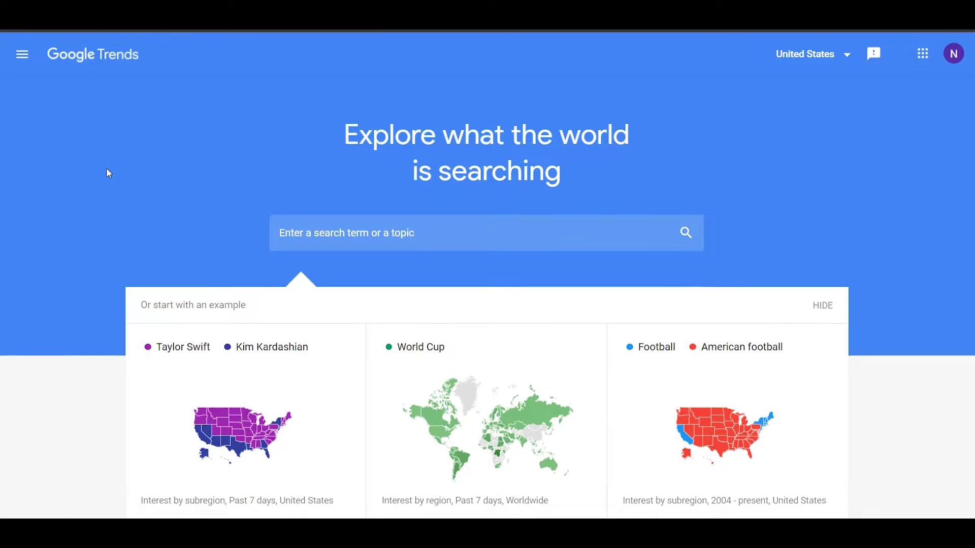
{"action": "scroll", "coordinate": [105, 168], "scroll_direction": "down", "scroll_amount": 6}
{"action": "scroll", "coordinate": [94, 191], "scroll_direction": "up", "scroll_amount": 6}
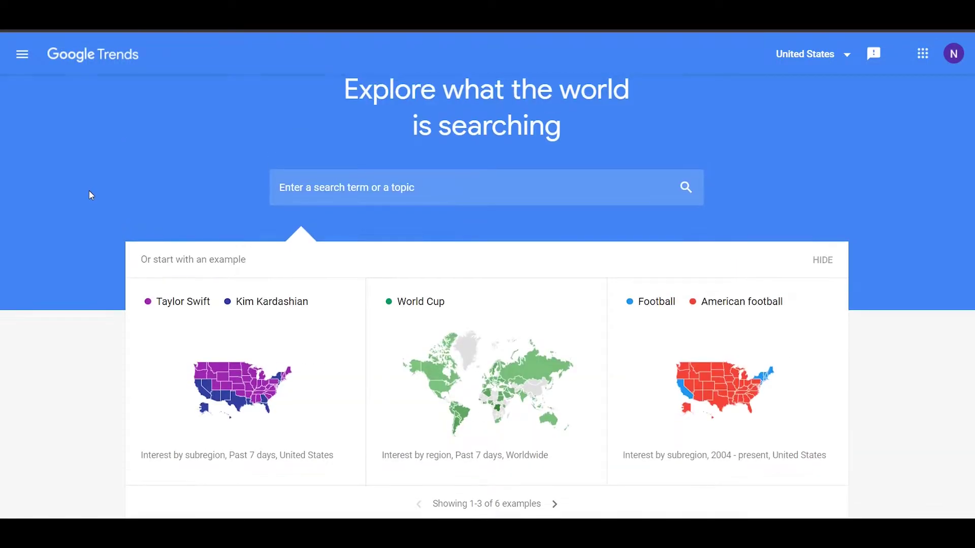
{"action": "scroll", "coordinate": [88, 202], "scroll_direction": "down", "scroll_amount": 8}
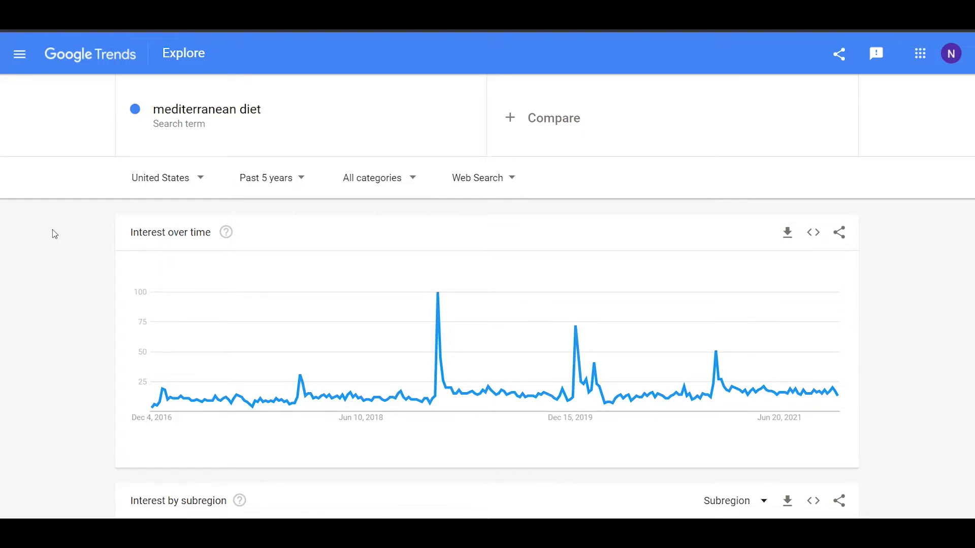
Step: Set the region to Worldwide for the mediterranean diet trend and review its interest by region
{"action": "left_click", "coordinate": [158, 179]}
{"action": "left_click", "coordinate": [180, 215]}
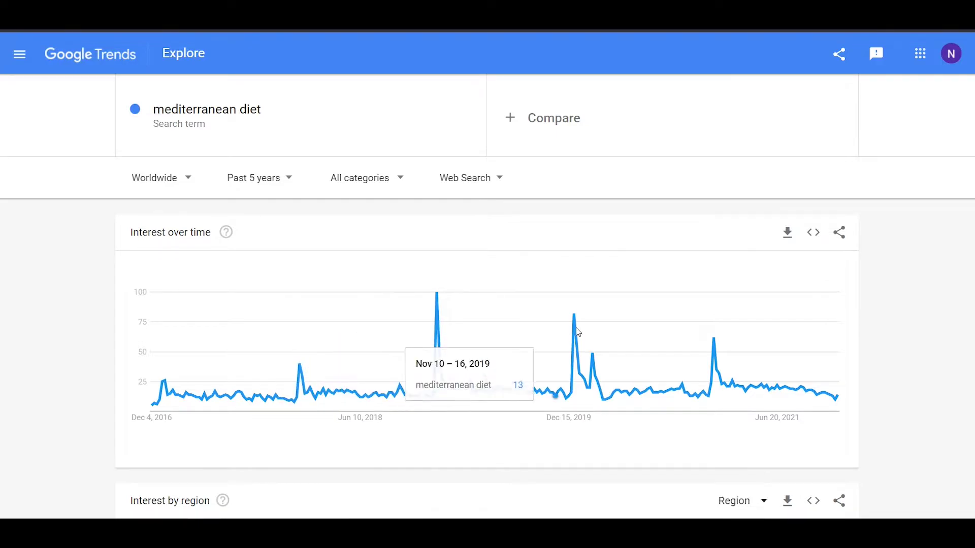
{"action": "scroll", "coordinate": [93, 289], "scroll_direction": "down", "scroll_amount": 8}
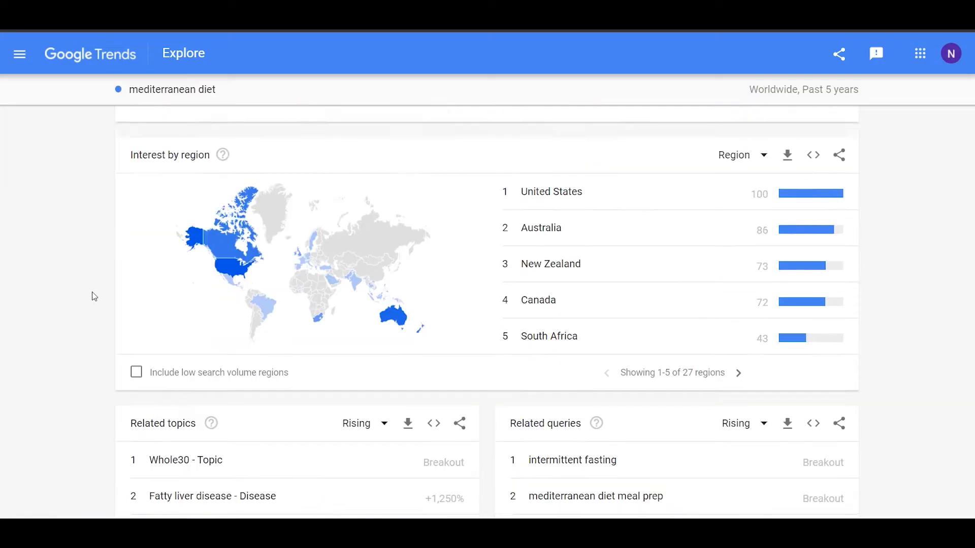
{"action": "scroll", "coordinate": [96, 291], "scroll_direction": "up", "scroll_amount": 8}
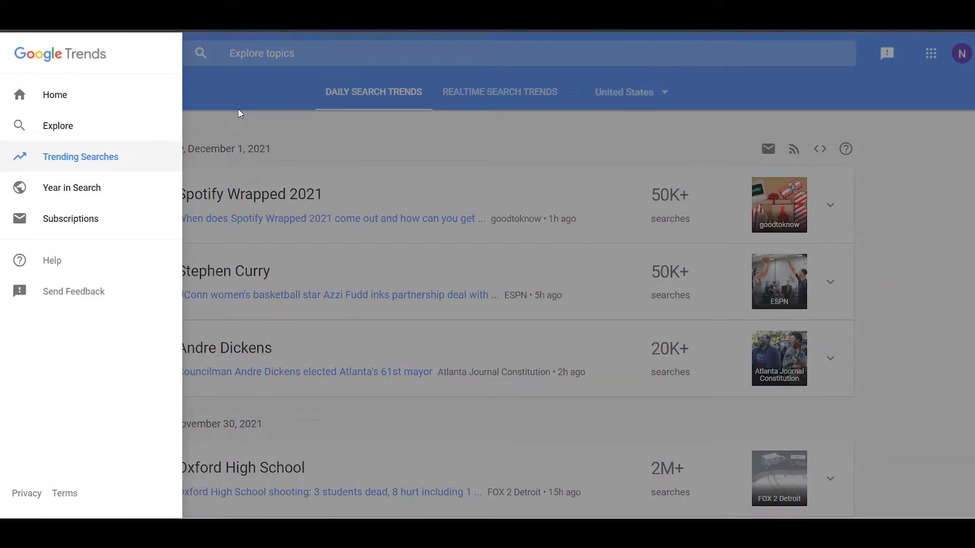
Step: View the realtime search trends for the United States, and return to the daily search trends
{"action": "left_click", "coordinate": [301, 131]}
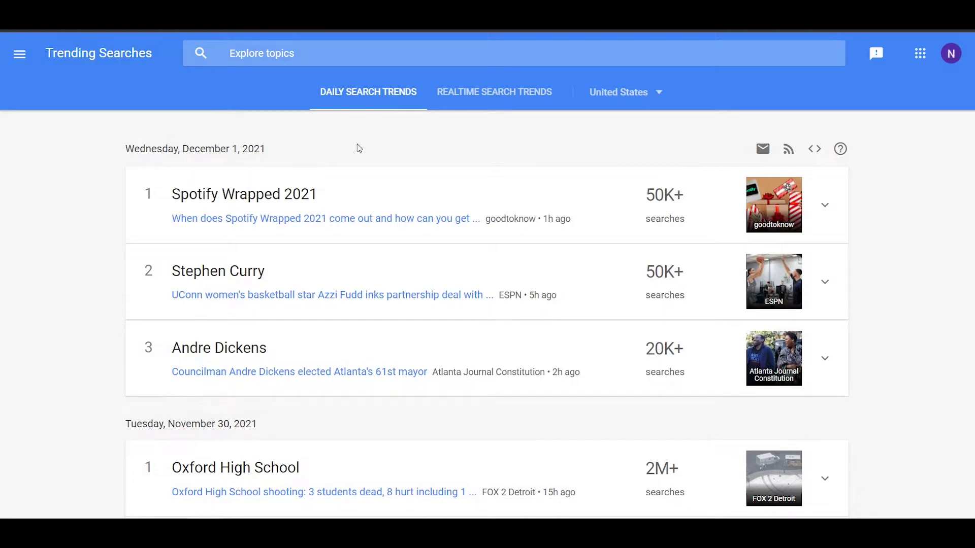
{"action": "left_click", "coordinate": [495, 96]}
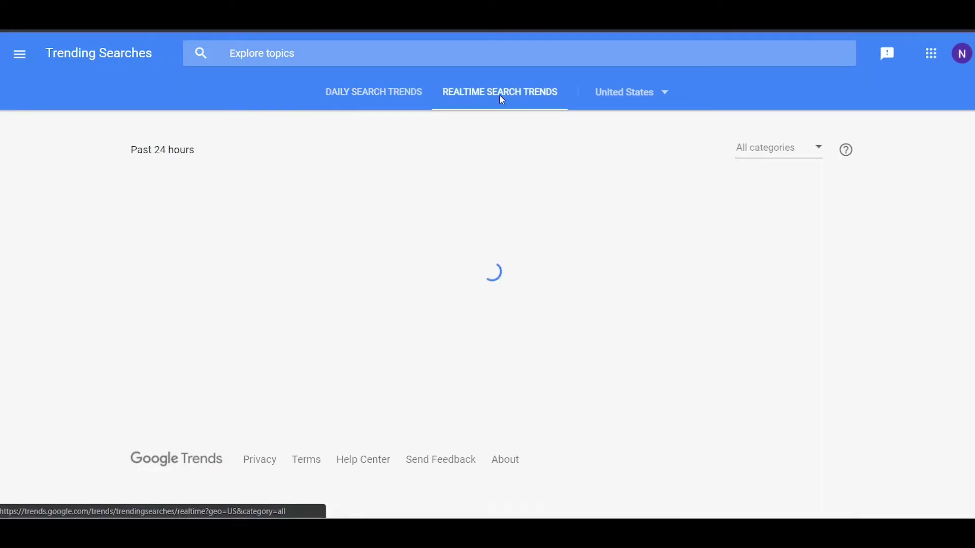
{"action": "left_click", "coordinate": [373, 94]}
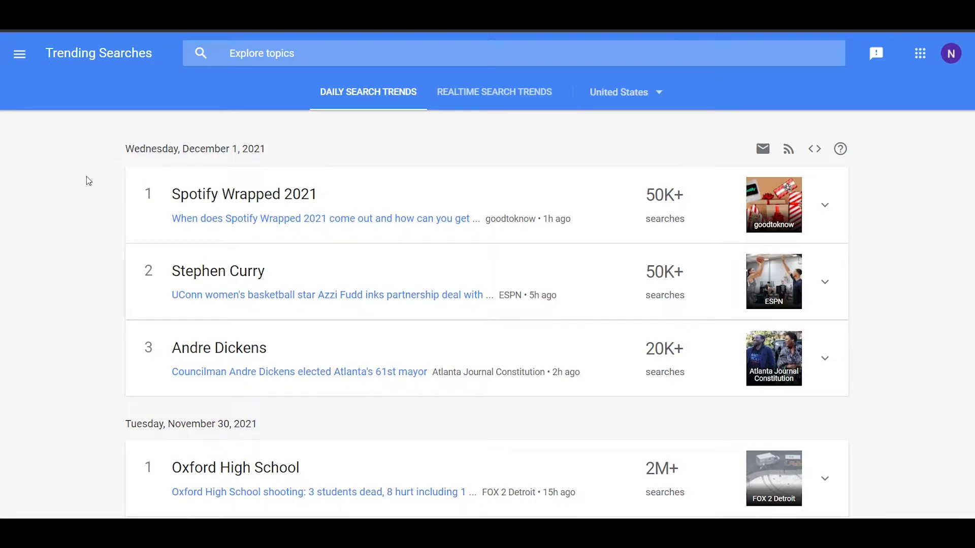
Step: Examine the daily trending searches and their search volumes for December 1 and November 30, 2021
{"action": "scroll", "coordinate": [96, 173], "scroll_direction": "down", "scroll_amount": 8}
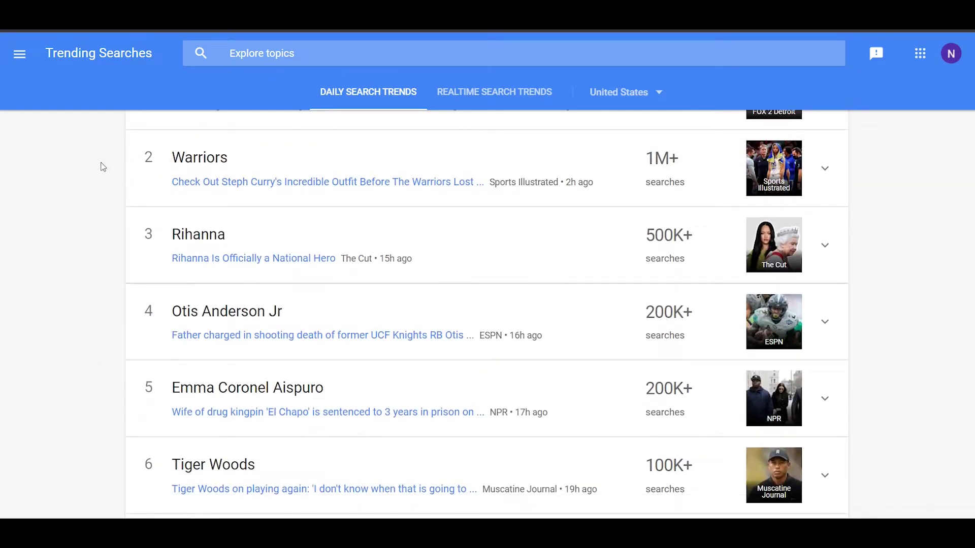
{"action": "scroll", "coordinate": [103, 193], "scroll_direction": "down", "scroll_amount": 4}
{"action": "scroll", "coordinate": [122, 239], "scroll_direction": "down", "scroll_amount": 3}
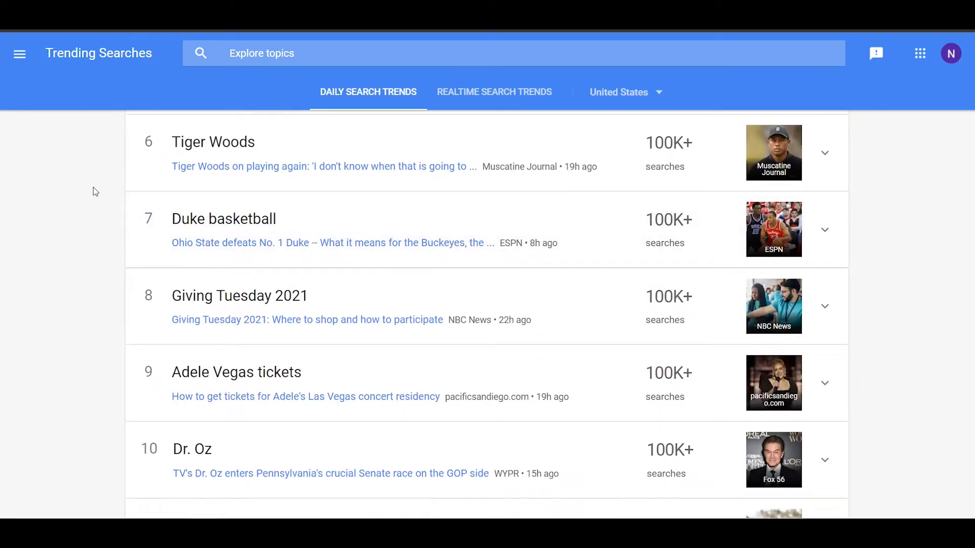
{"action": "scroll", "coordinate": [93, 189], "scroll_direction": "down", "scroll_amount": 5}
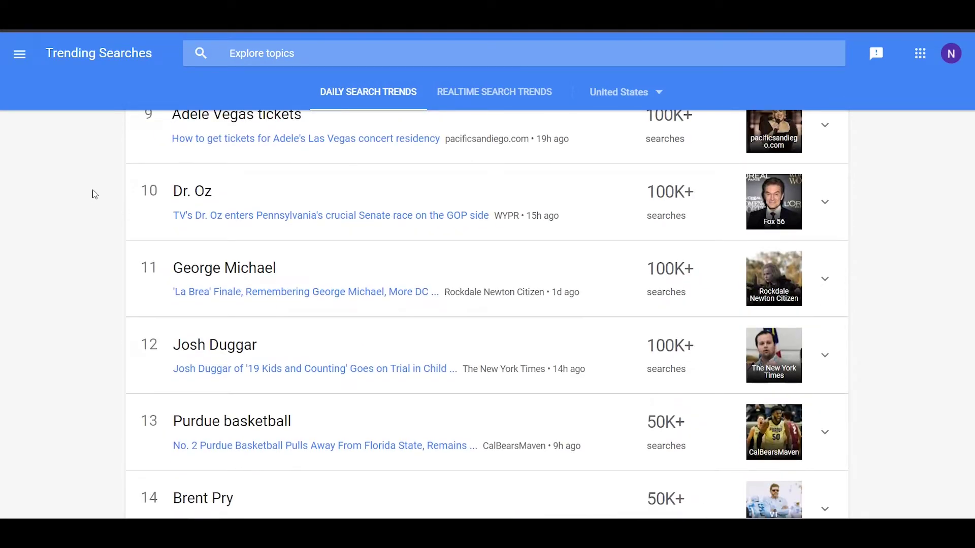
{"action": "scroll", "coordinate": [103, 191], "scroll_direction": "down", "scroll_amount": 13}
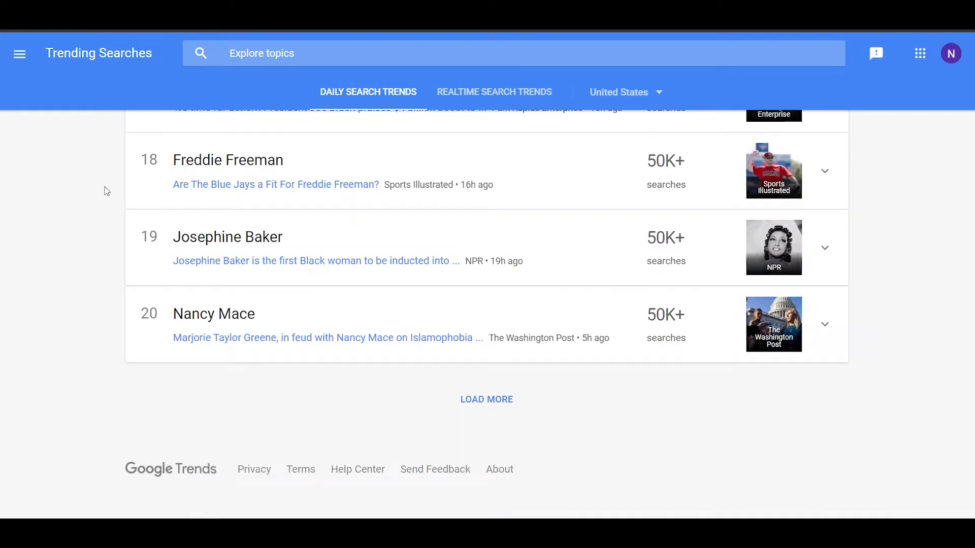
{"action": "scroll", "coordinate": [104, 196], "scroll_direction": "up", "scroll_amount": 20}
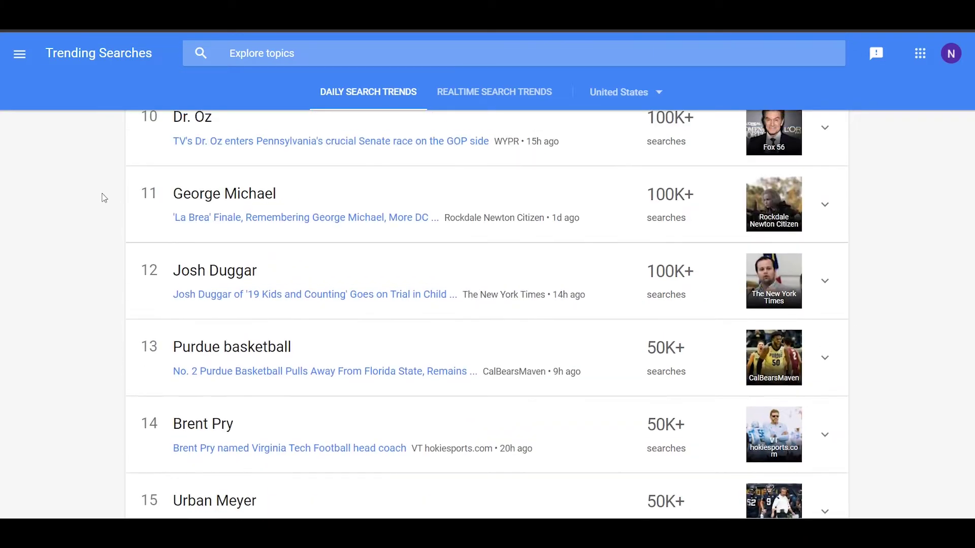
{"action": "scroll", "coordinate": [104, 200], "scroll_direction": "up", "scroll_amount": 6}
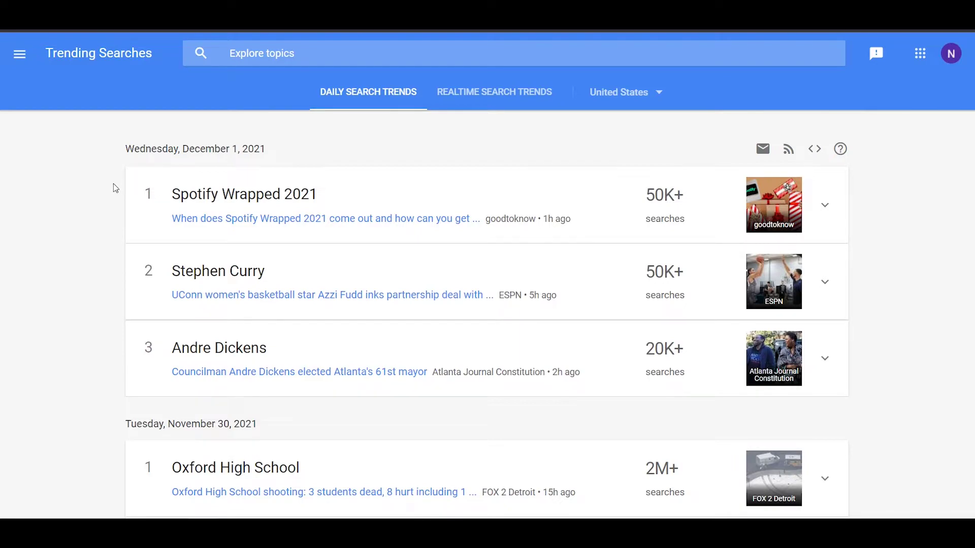
{"action": "scroll", "coordinate": [101, 183], "scroll_direction": "down", "scroll_amount": 1}
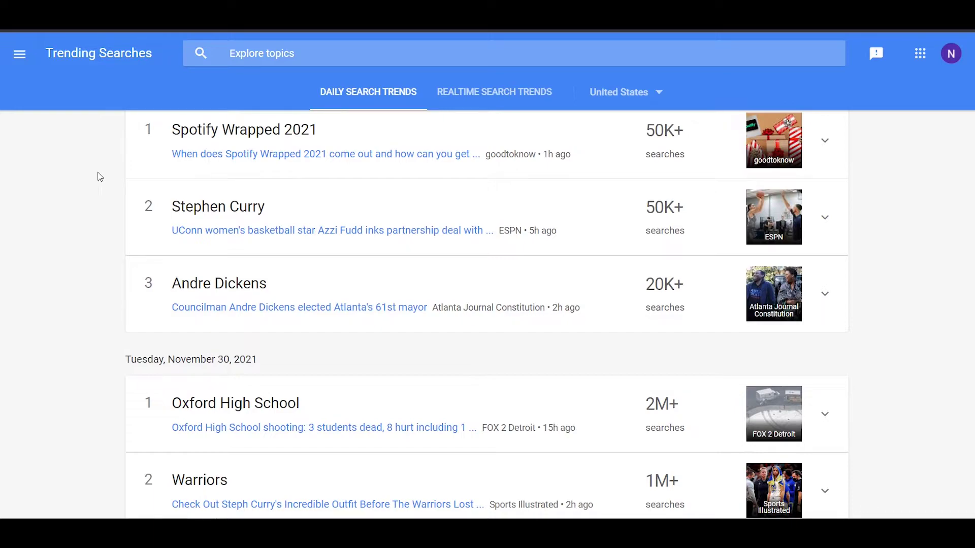
{"action": "scroll", "coordinate": [109, 165], "scroll_direction": "down", "scroll_amount": 8}
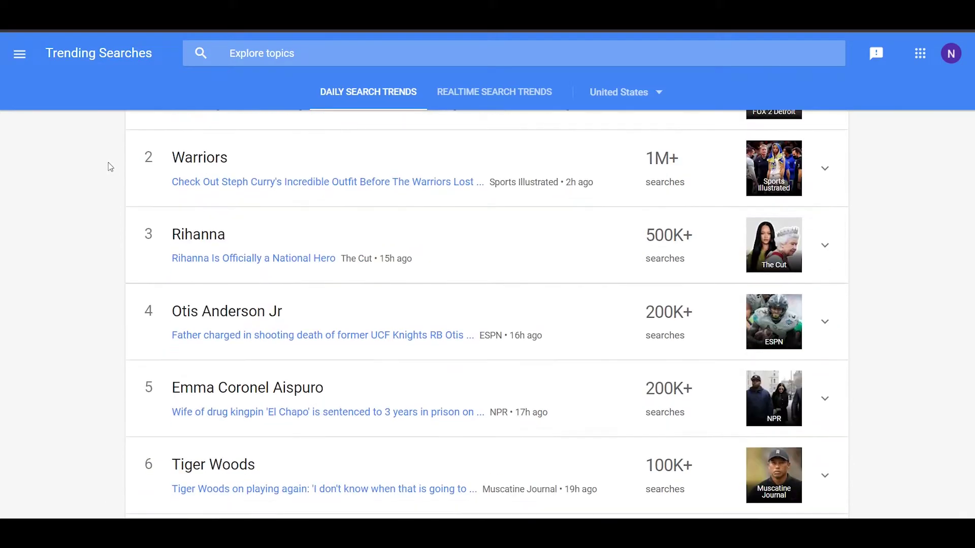
{"action": "scroll", "coordinate": [104, 173], "scroll_direction": "up", "scroll_amount": 9}
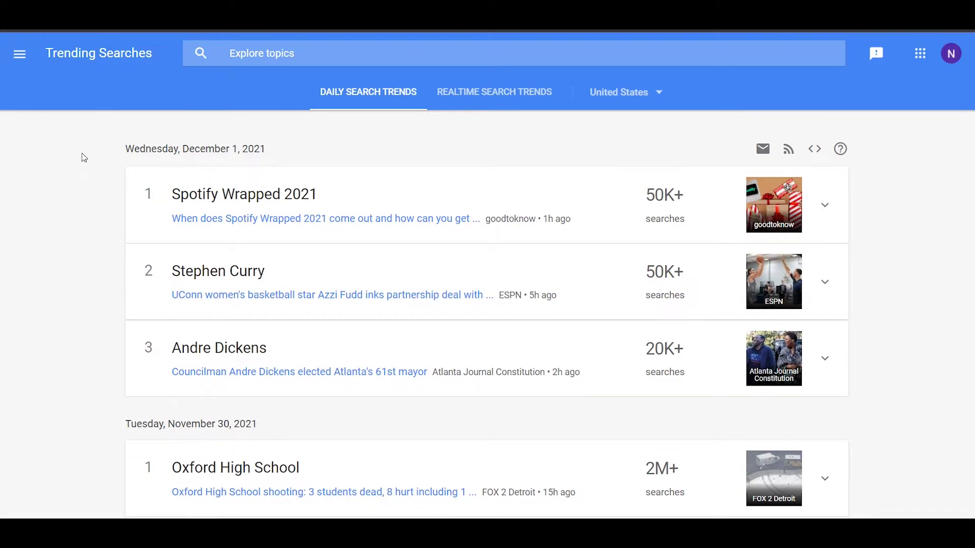
Step: Return to the Google Trends home page and explore the search term "diet"
{"action": "left_click", "coordinate": [91, 56]}
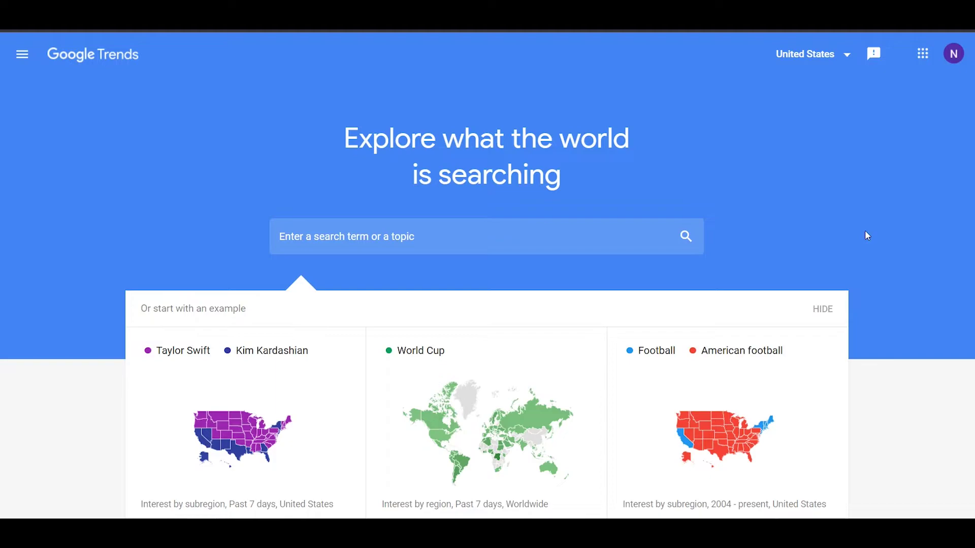
{"action": "left_click", "coordinate": [448, 239]}
{"action": "type", "text": "diet"}
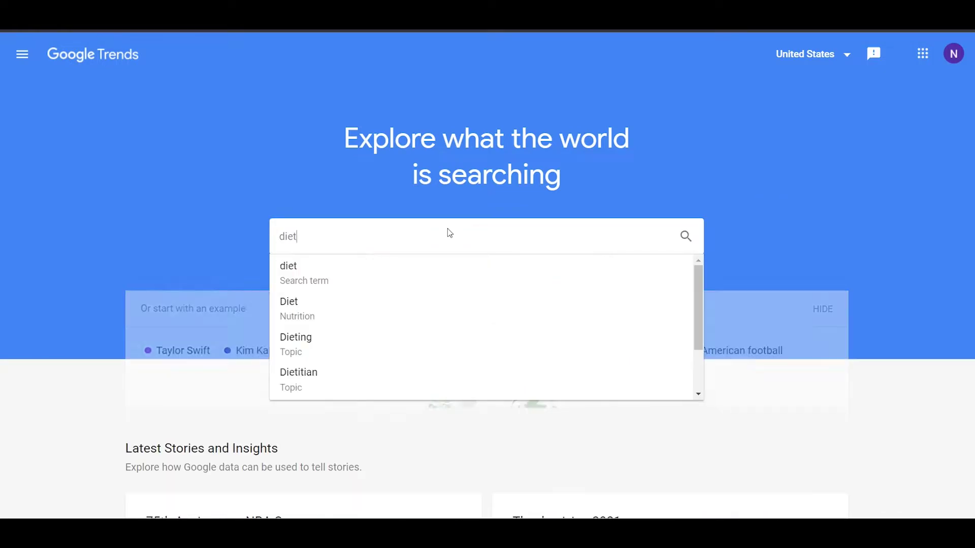
{"action": "key", "text": "Return"}
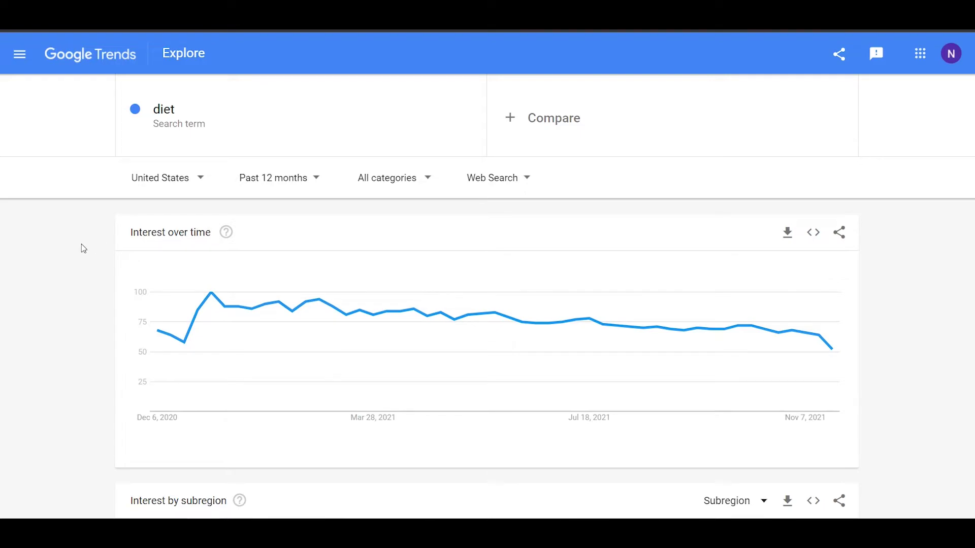
Step: Sort the related queries for diet by Top
{"action": "scroll", "coordinate": [84, 248], "scroll_direction": "down", "scroll_amount": 10}
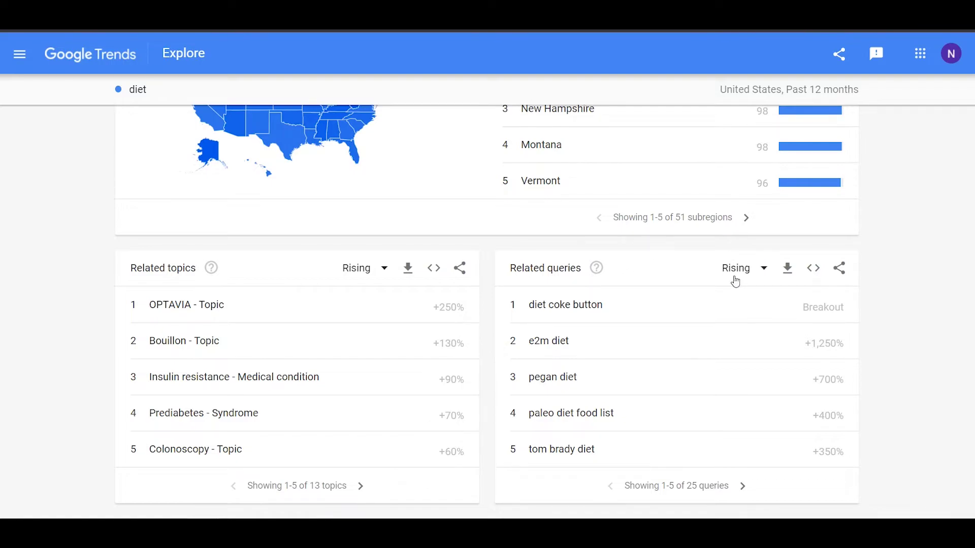
{"action": "left_click", "coordinate": [758, 268]}
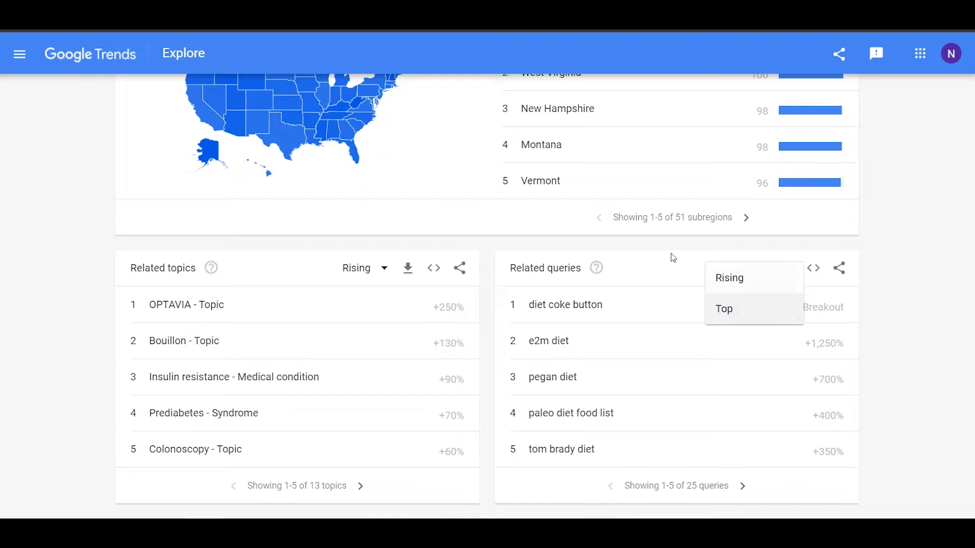
{"action": "left_click", "coordinate": [643, 258]}
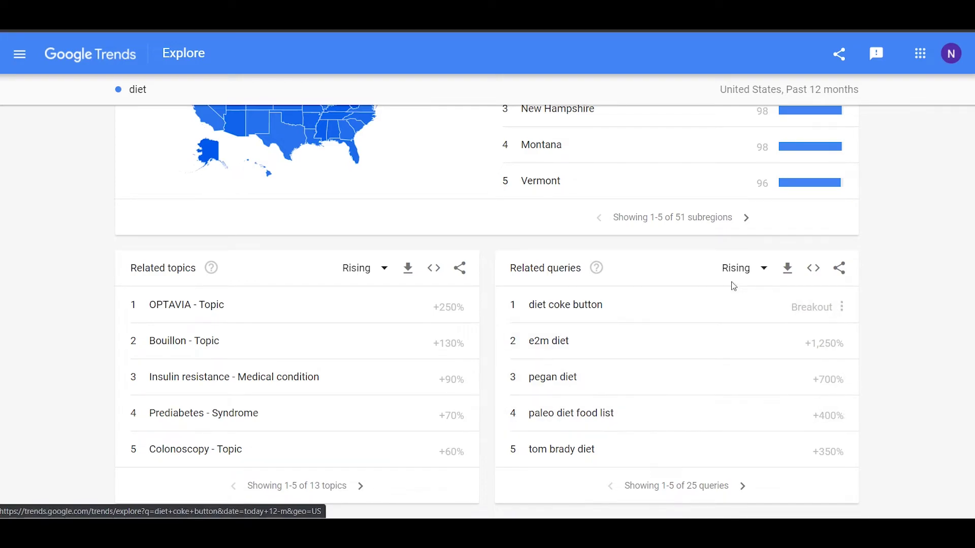
{"action": "left_click", "coordinate": [748, 274]}
{"action": "left_click", "coordinate": [747, 310]}
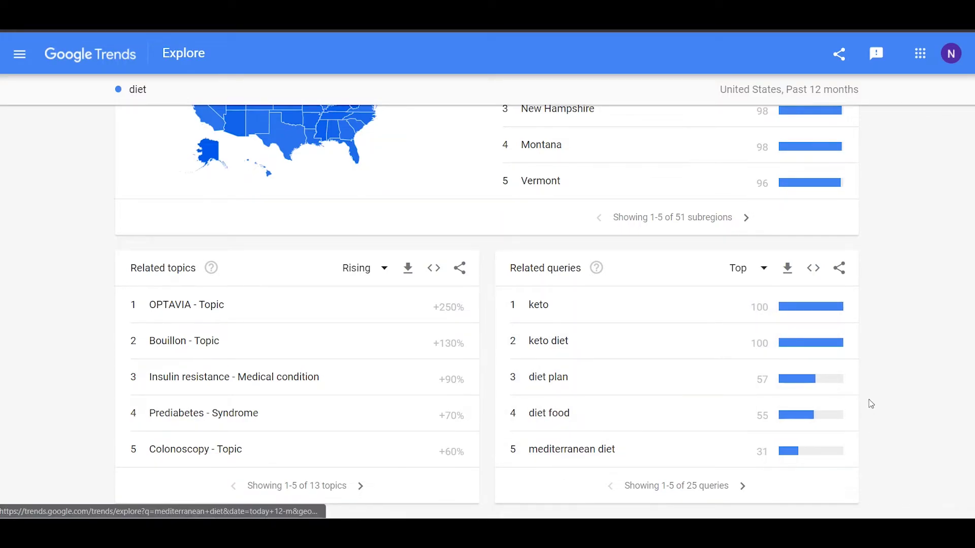
Step: Sort the related queries for diet by Rising and open the "pegan diet" query
{"action": "scroll", "coordinate": [866, 399], "scroll_direction": "up", "scroll_amount": 10}
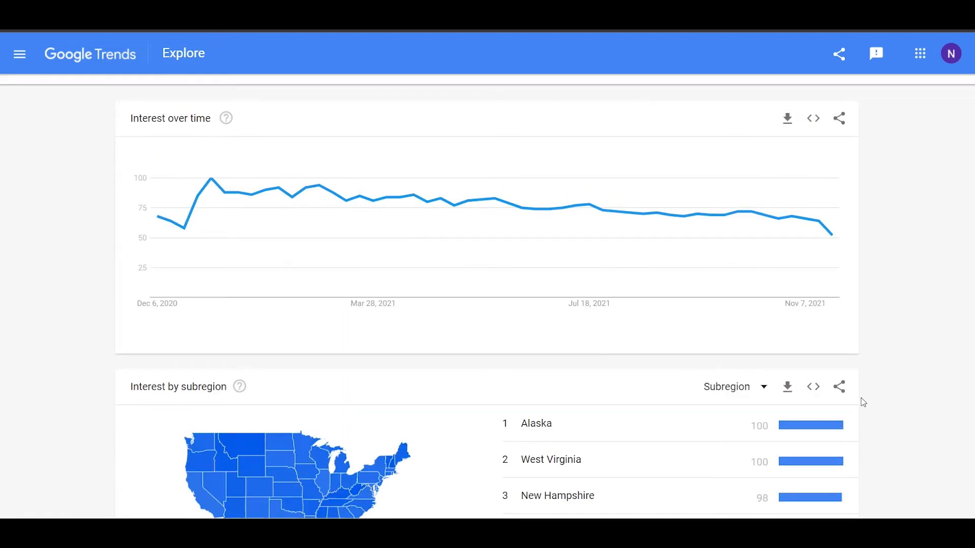
{"action": "scroll", "coordinate": [864, 399], "scroll_direction": "down", "scroll_amount": 4}
{"action": "scroll", "coordinate": [864, 406], "scroll_direction": "down", "scroll_amount": 6}
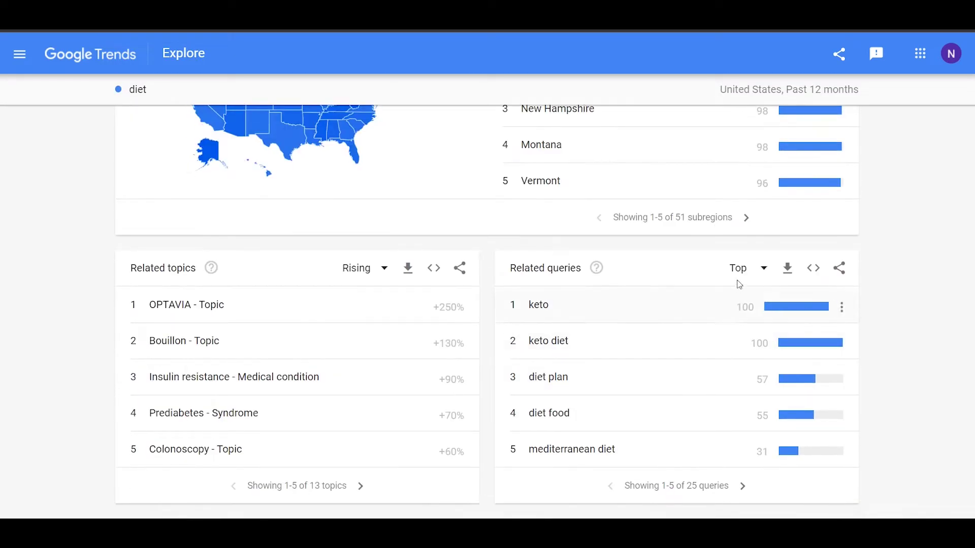
{"action": "left_click", "coordinate": [741, 277]}
{"action": "left_click", "coordinate": [758, 260]}
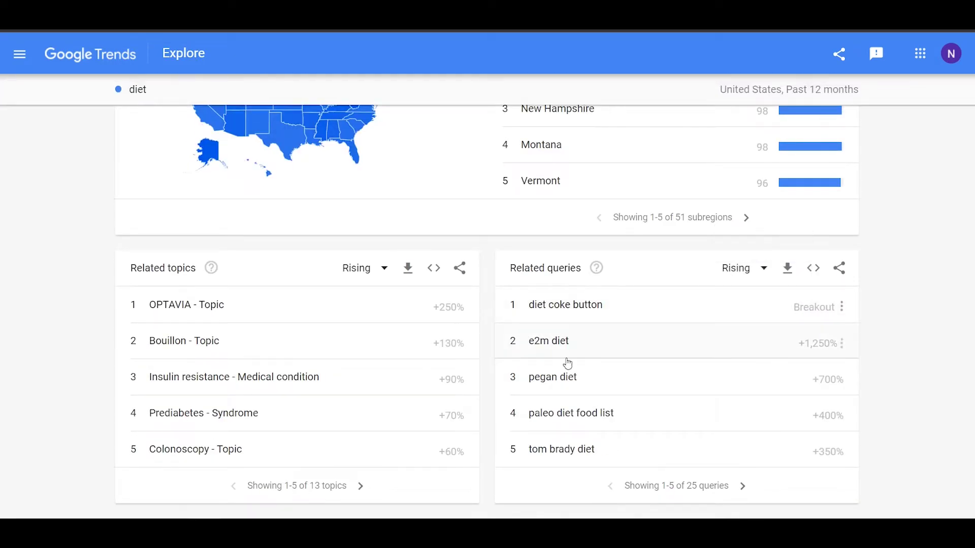
{"action": "left_click", "coordinate": [625, 376]}
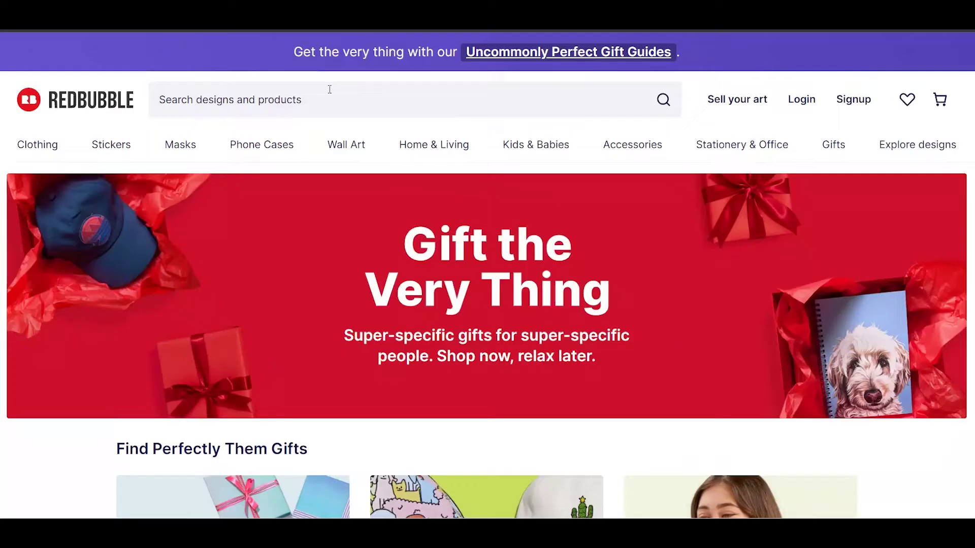
Step: Search Redbubble for "pegan diet" and look through the matching products
{"action": "left_click", "coordinate": [305, 97]}
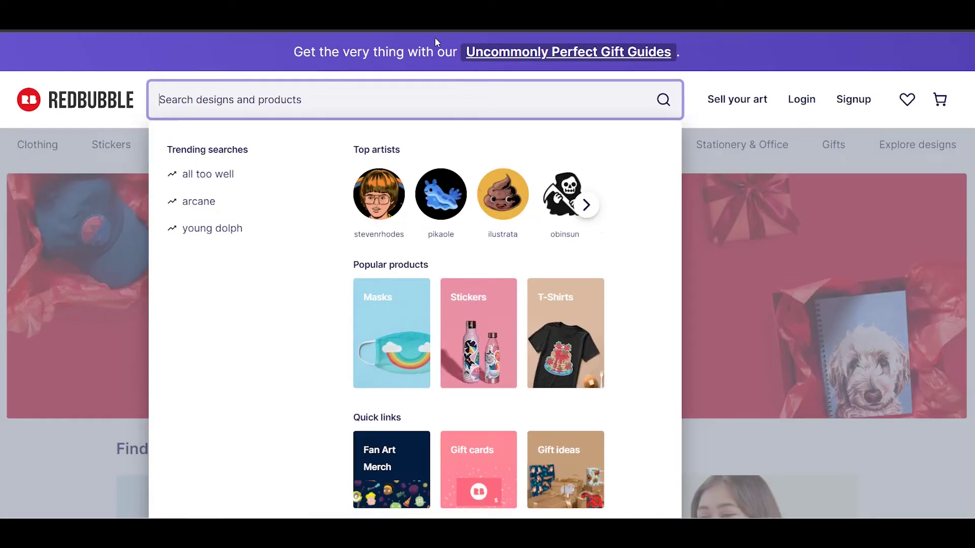
{"action": "type", "text": "pegan di"}
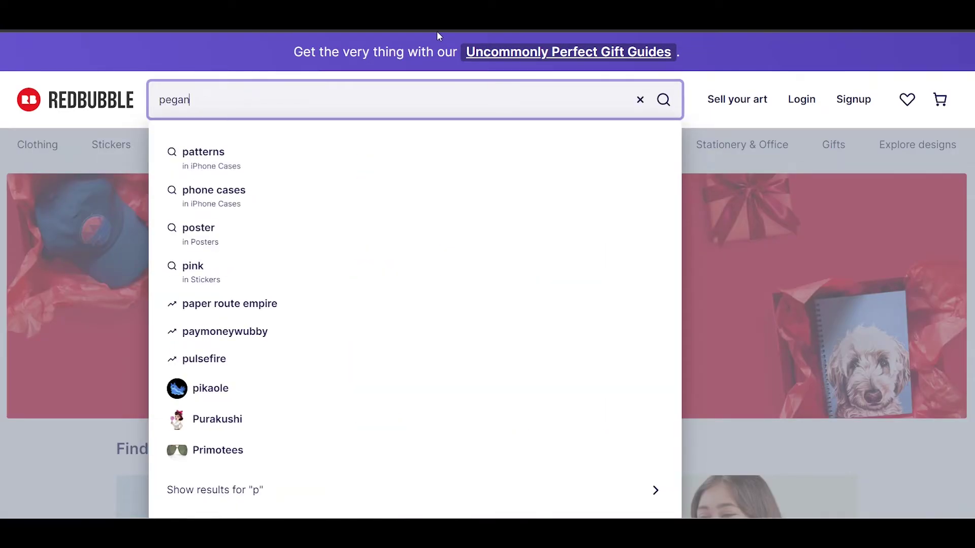
{"action": "type", "text": "et"}
{"action": "key", "text": "Return"}
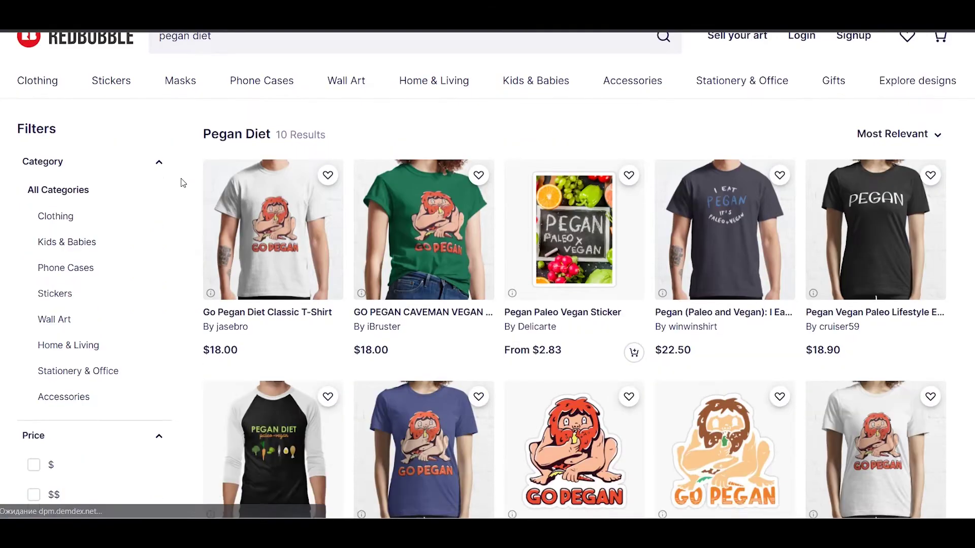
{"action": "scroll", "coordinate": [188, 183], "scroll_direction": "down", "scroll_amount": 3}
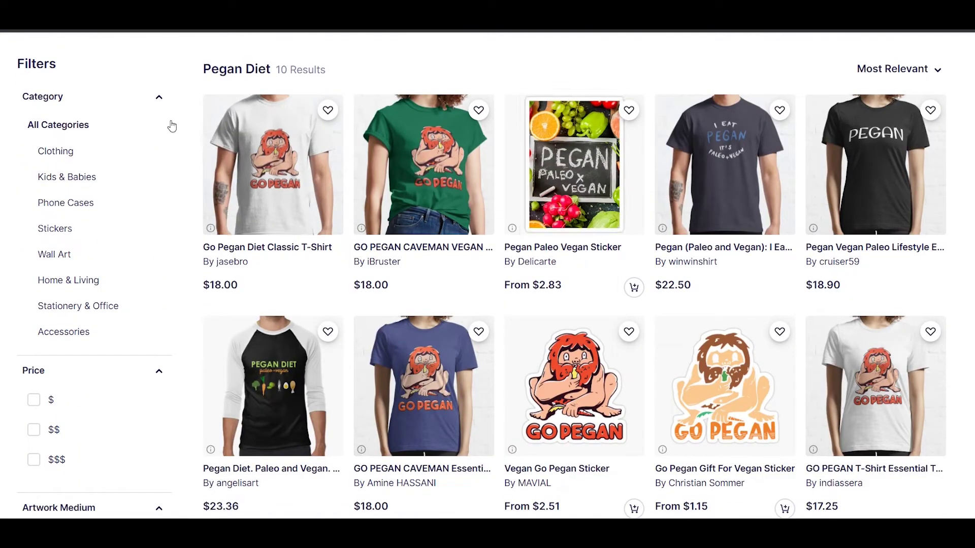
{"action": "scroll", "coordinate": [190, 102], "scroll_direction": "down", "scroll_amount": 10}
{"action": "scroll", "coordinate": [193, 115], "scroll_direction": "up", "scroll_amount": 13}
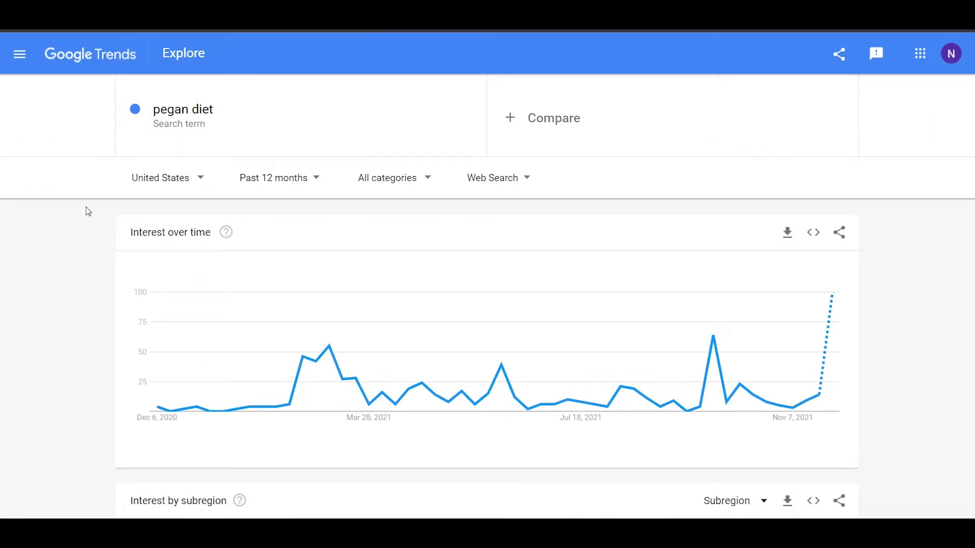
Step: Switch back to Google Trends and examine pegan diet's interest over time and by subregion
{"action": "scroll", "coordinate": [100, 192], "scroll_direction": "down", "scroll_amount": 9}
{"action": "scroll", "coordinate": [102, 193], "scroll_direction": "up", "scroll_amount": 7}
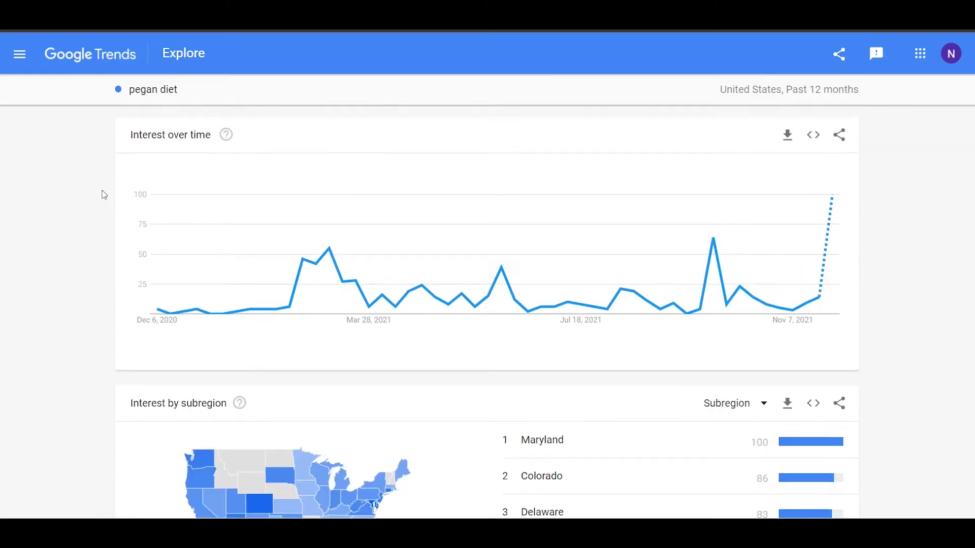
{"action": "scroll", "coordinate": [104, 195], "scroll_direction": "up", "scroll_amount": 2}
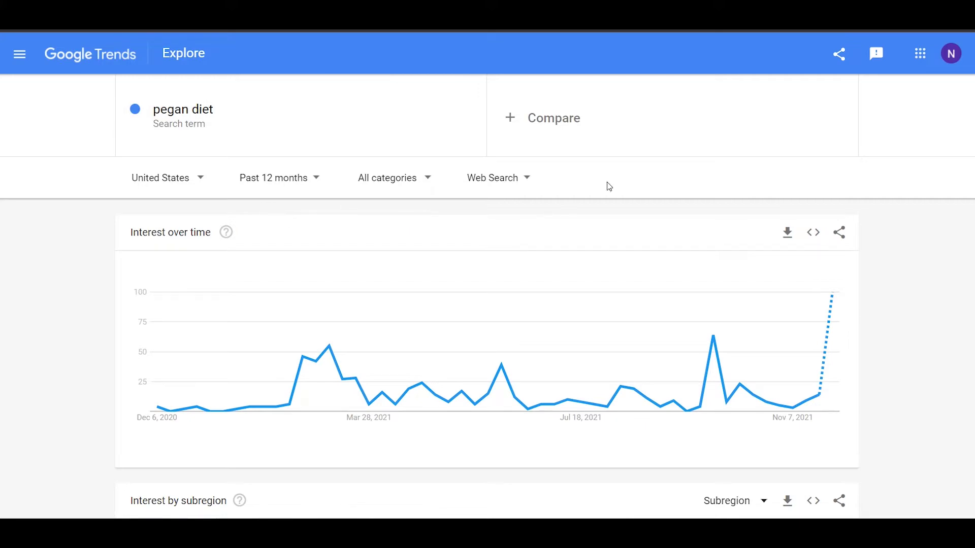
Step: Compare pegan diet with the search term "keto diet" and look through the subregion and related-query breakdowns
{"action": "left_click", "coordinate": [628, 124]}
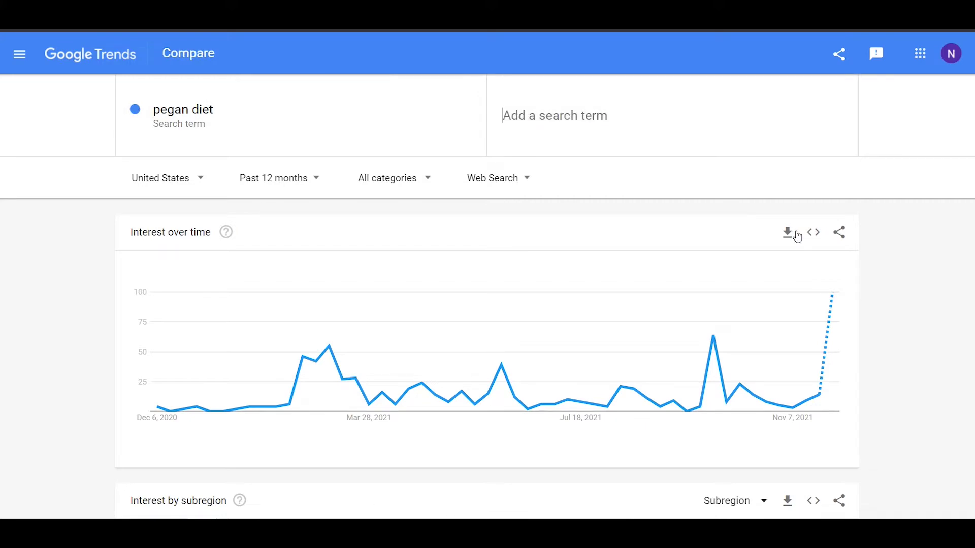
{"action": "type", "text": "keto diet"}
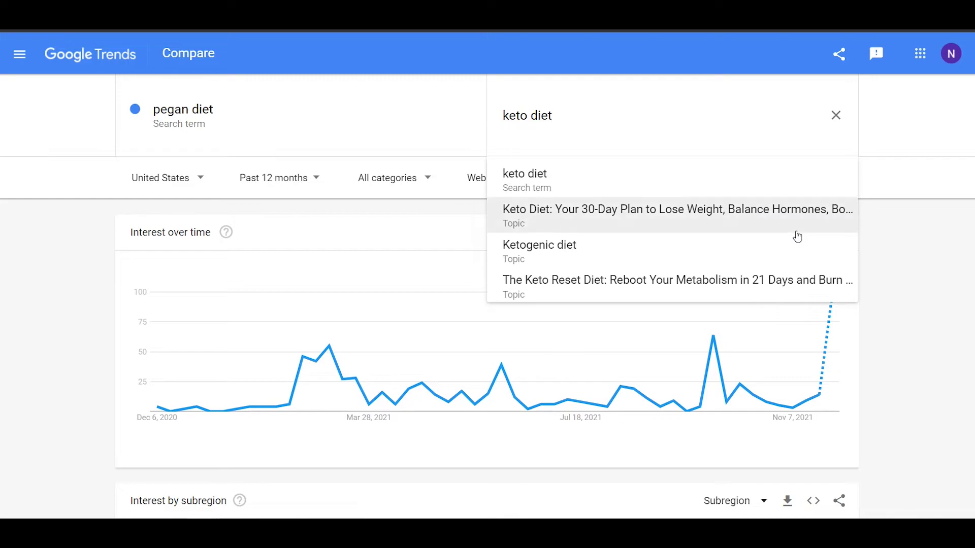
{"action": "left_click", "coordinate": [675, 189]}
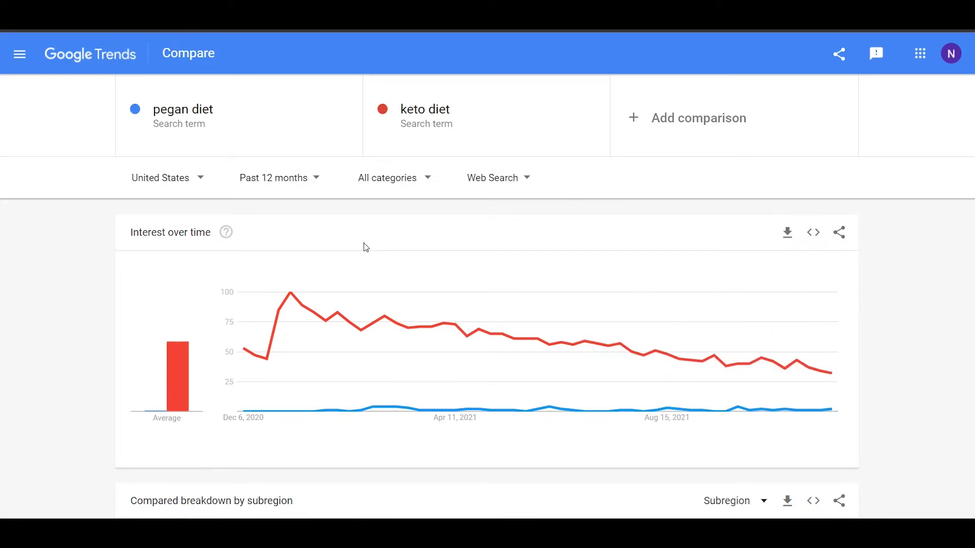
{"action": "scroll", "coordinate": [96, 234], "scroll_direction": "down", "scroll_amount": 8}
{"action": "scroll", "coordinate": [106, 236], "scroll_direction": "down", "scroll_amount": 10}
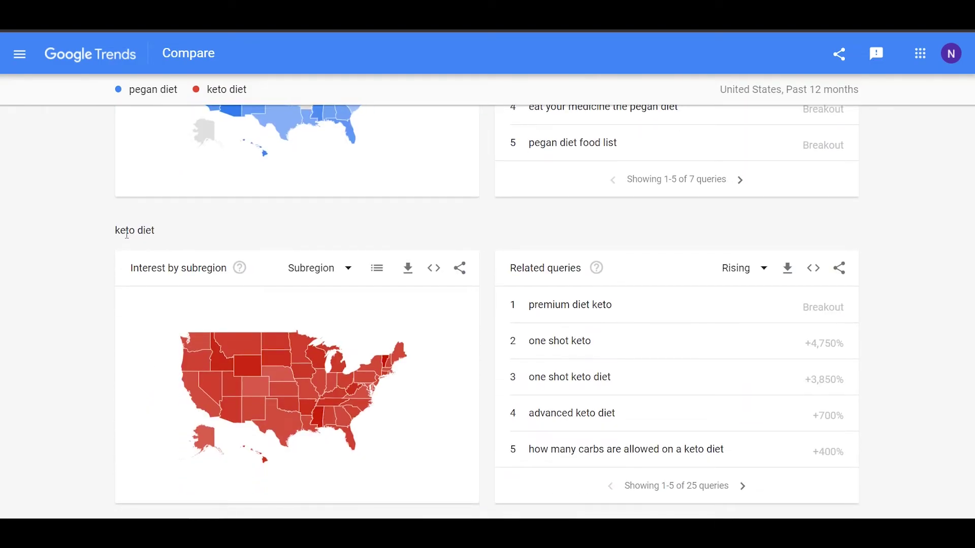
{"action": "scroll", "coordinate": [127, 234], "scroll_direction": "up", "scroll_amount": 18}
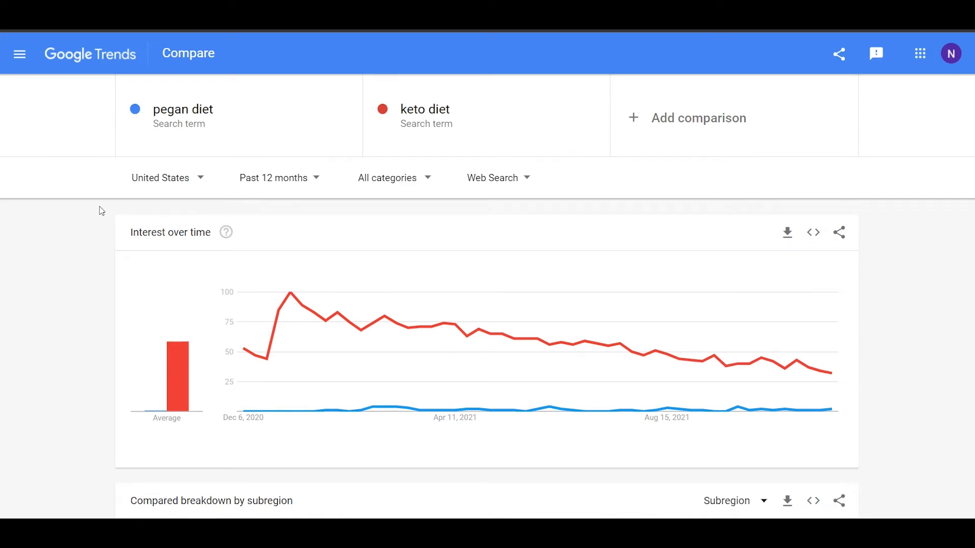
Step: Add the Mediterranean diet topic to the diet comparison and set the time range to the past 5 years
{"action": "left_click", "coordinate": [681, 119]}
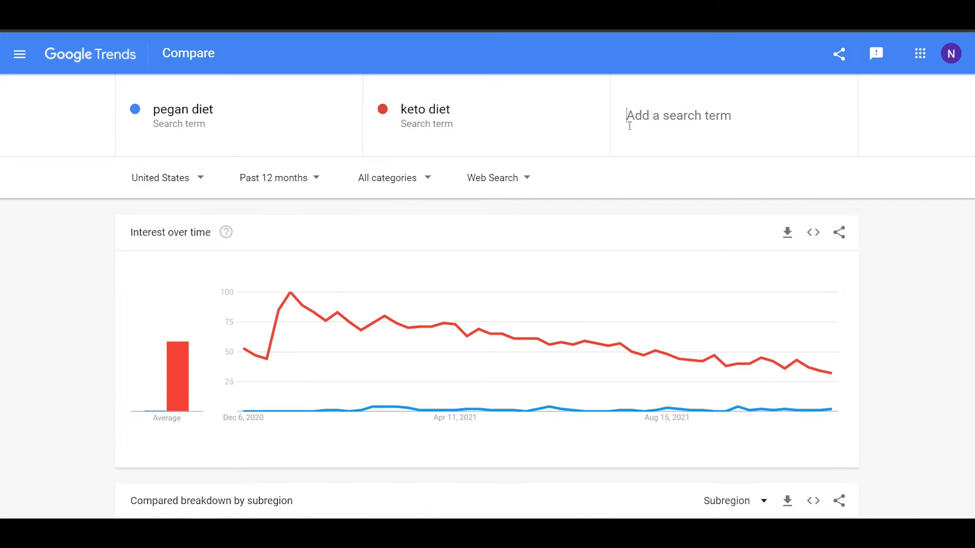
{"action": "type", "text": "me"}
{"action": "key", "text": "Return"}
{"action": "scroll", "coordinate": [322, 281], "scroll_direction": "down", "scroll_amount": 1}
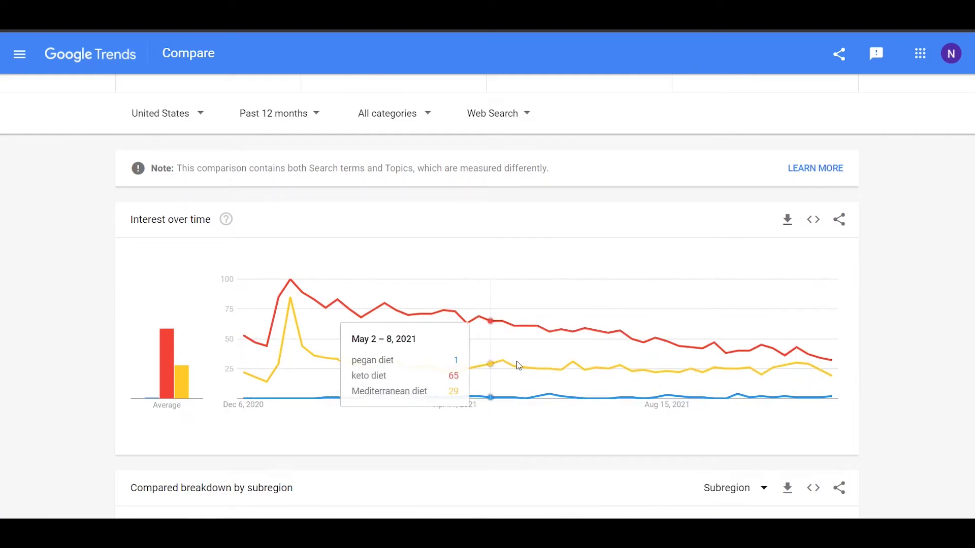
{"action": "scroll", "coordinate": [518, 363], "scroll_direction": "up", "scroll_amount": 1}
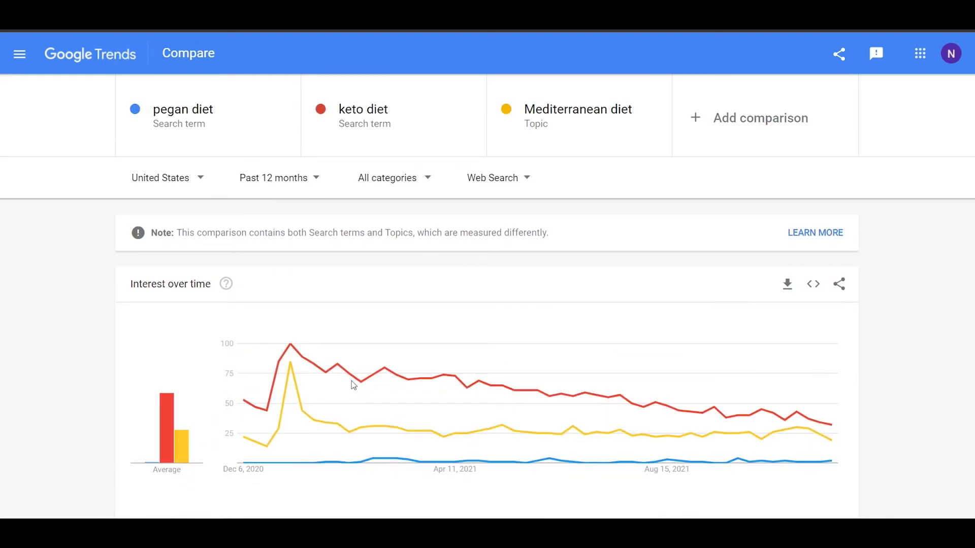
{"action": "left_click", "coordinate": [278, 189]}
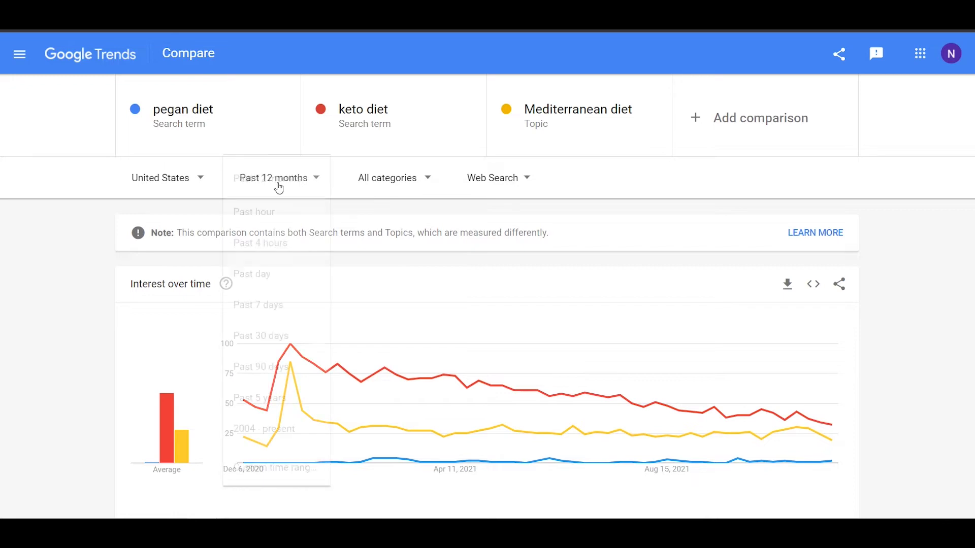
{"action": "left_click", "coordinate": [264, 401]}
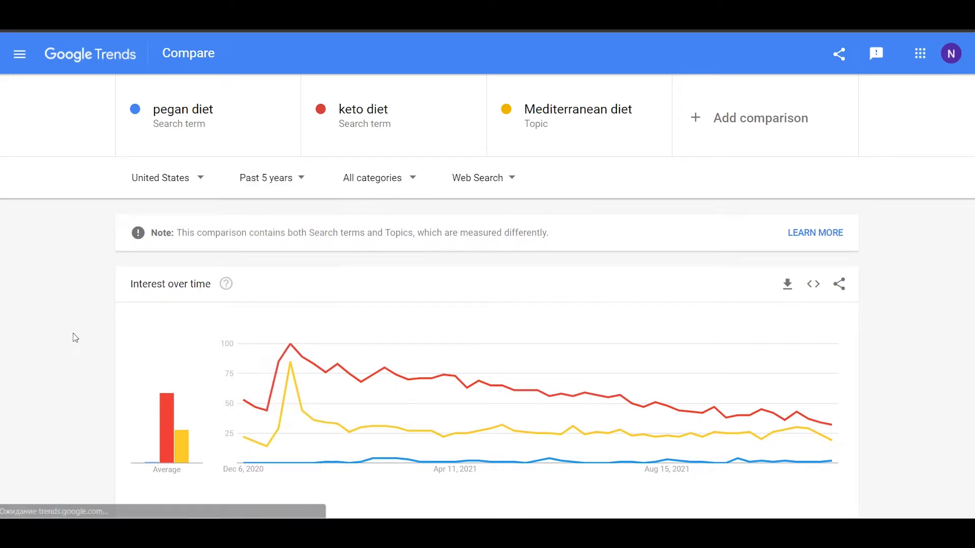
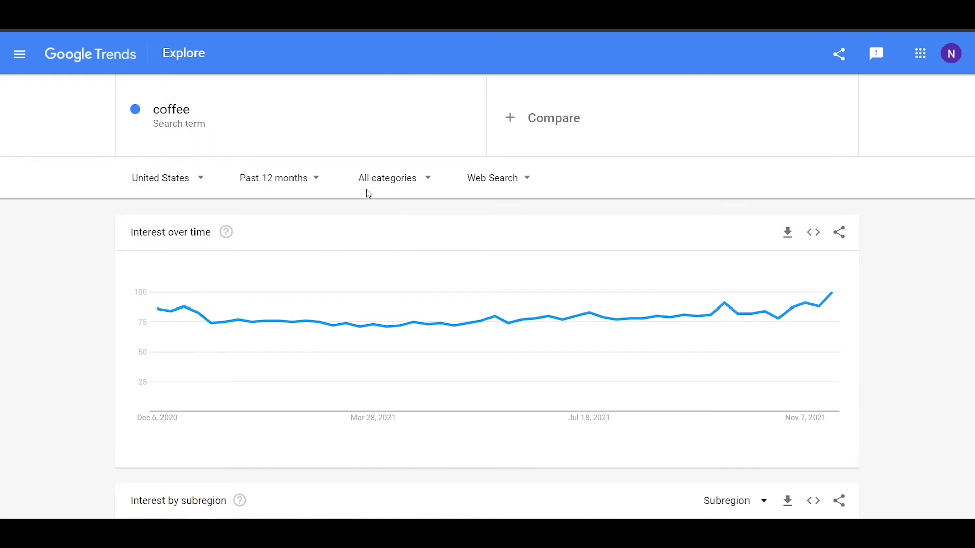
Step: Set the coffee trend's time range to the past 5 years and compare it with the Saint Patrick's Day celebration
{"action": "left_click", "coordinate": [300, 180]}
{"action": "left_click", "coordinate": [267, 398]}
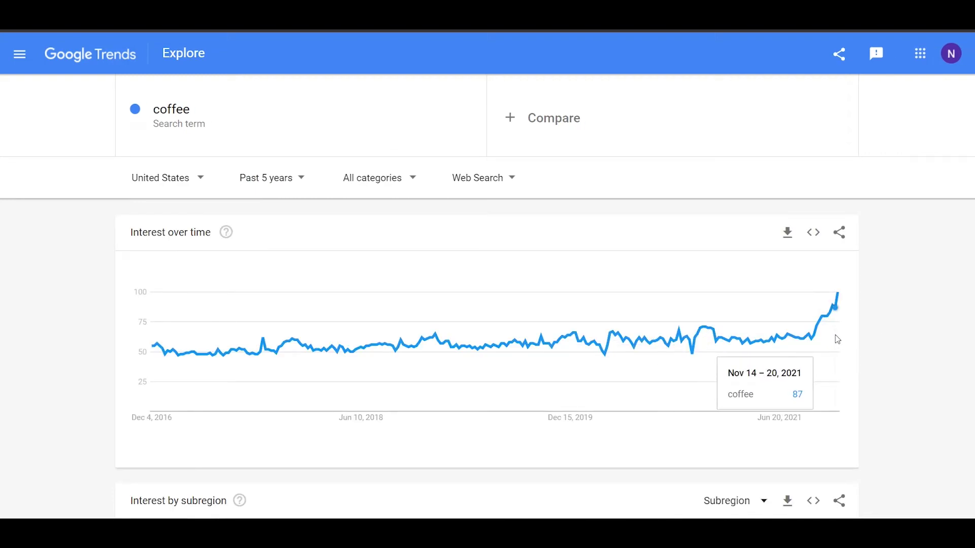
{"action": "left_click", "coordinate": [617, 150]}
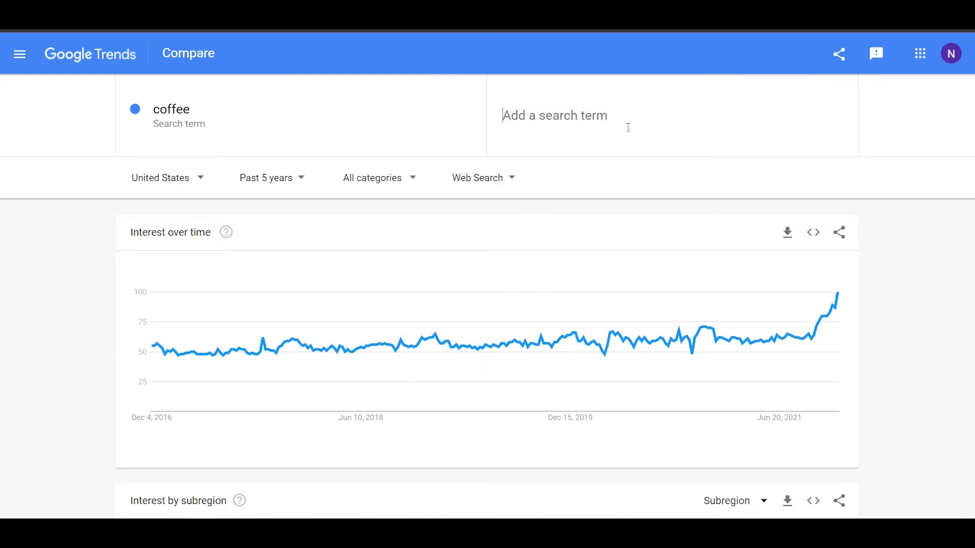
{"action": "type", "text": "st patri"}
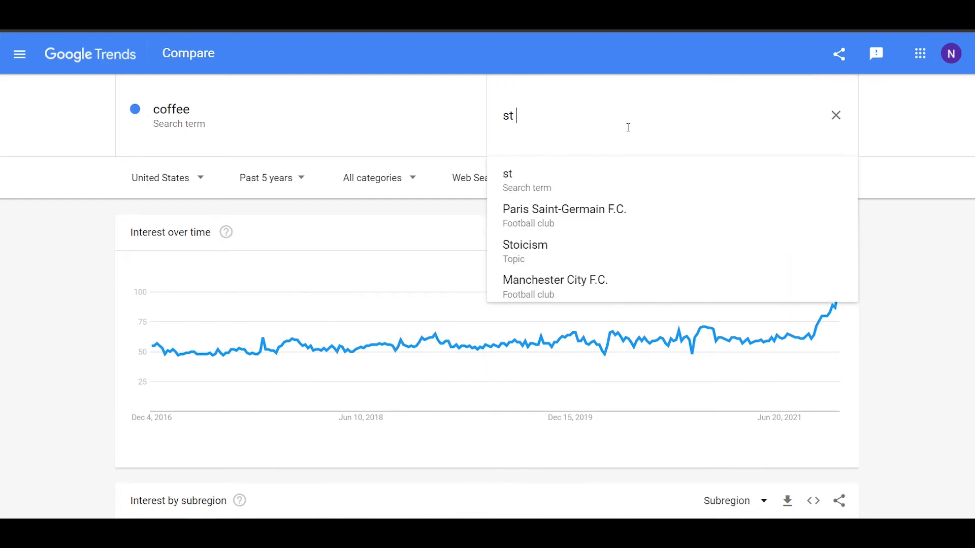
{"action": "key", "text": "Return"}
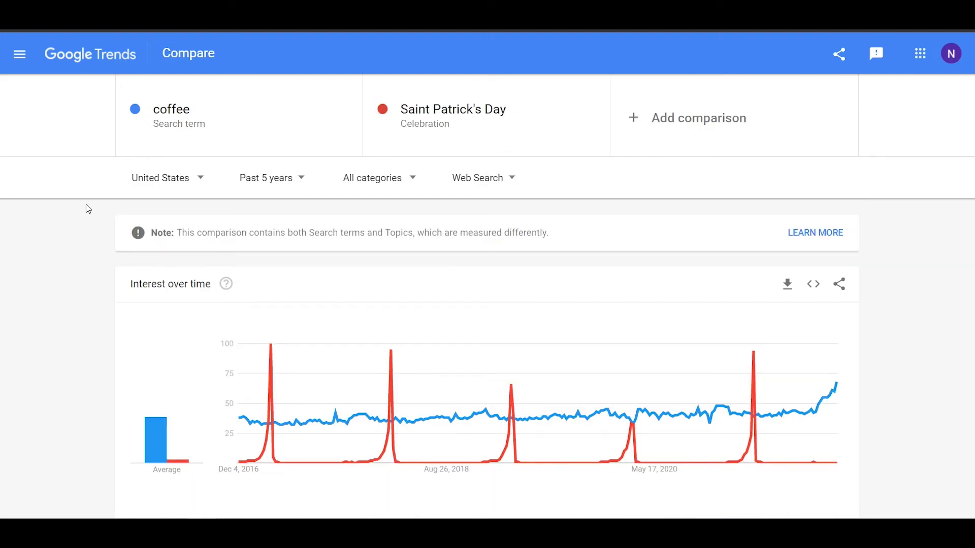
{"action": "scroll", "coordinate": [87, 239], "scroll_direction": "down", "scroll_amount": 1}
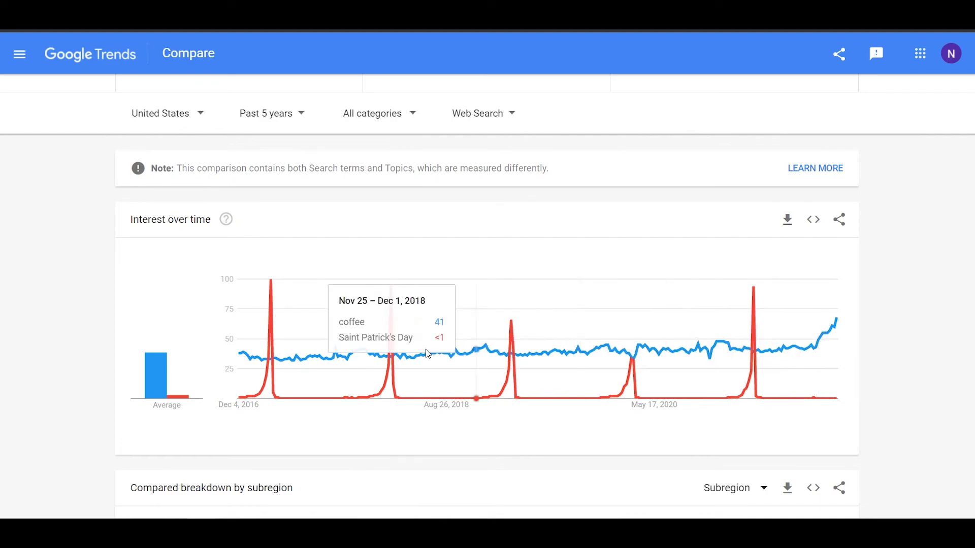
{"action": "scroll", "coordinate": [406, 356], "scroll_direction": "up", "scroll_amount": 2}
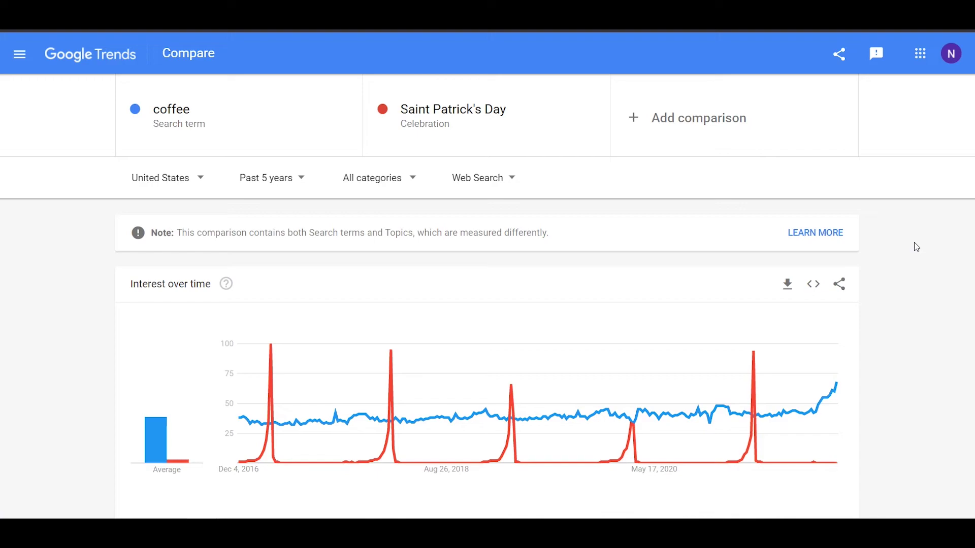
{"action": "scroll", "coordinate": [915, 278], "scroll_direction": "down", "scroll_amount": 8}
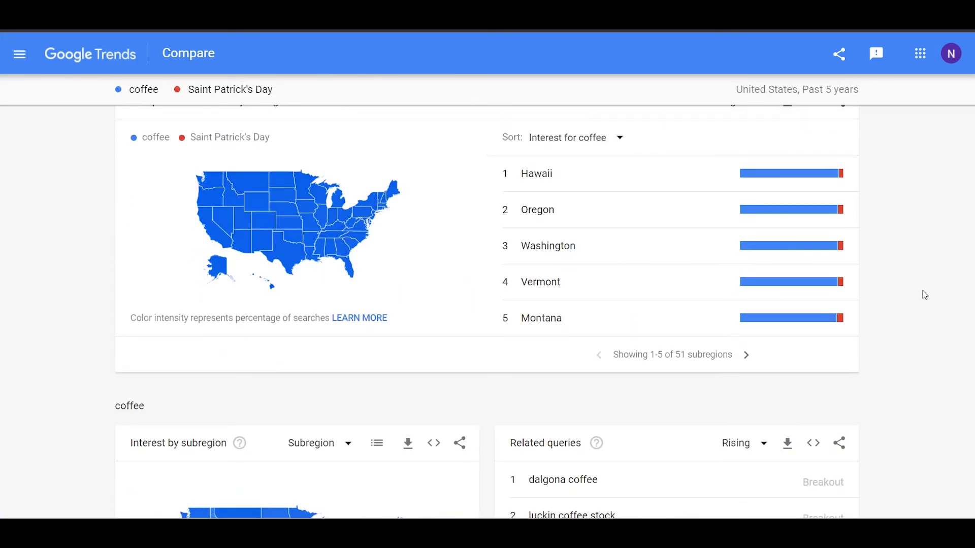
{"action": "scroll", "coordinate": [929, 290], "scroll_direction": "up", "scroll_amount": 9}
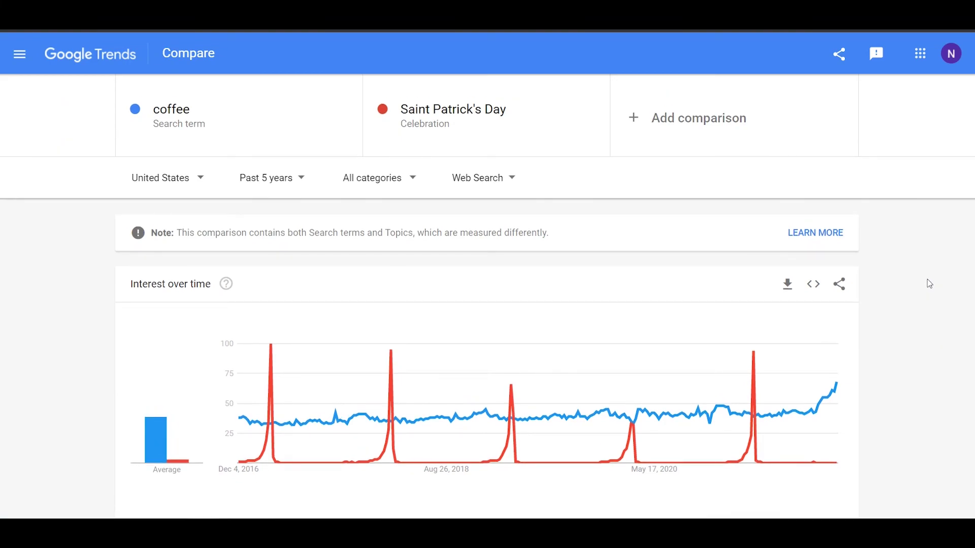